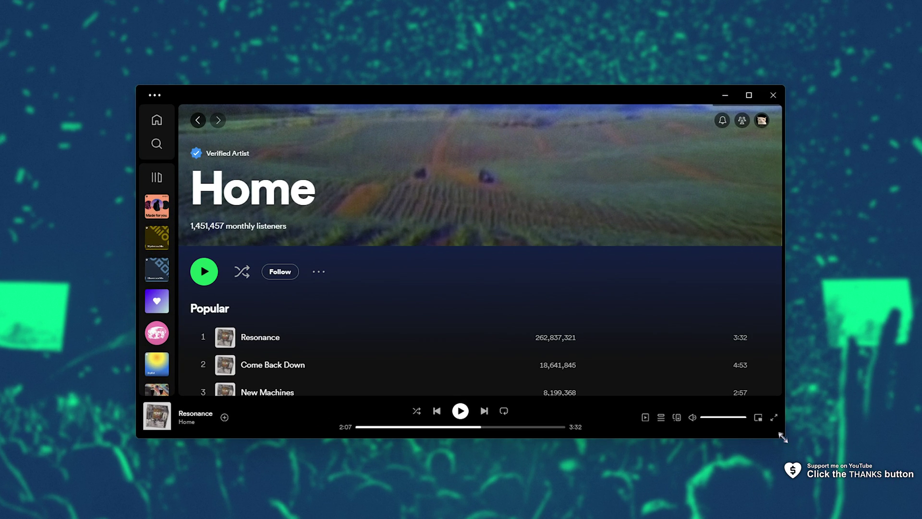
- Enlarge the player window and play a short passage of Resonance from about 0:51
left_click_drag(784, 435, 843, 503)
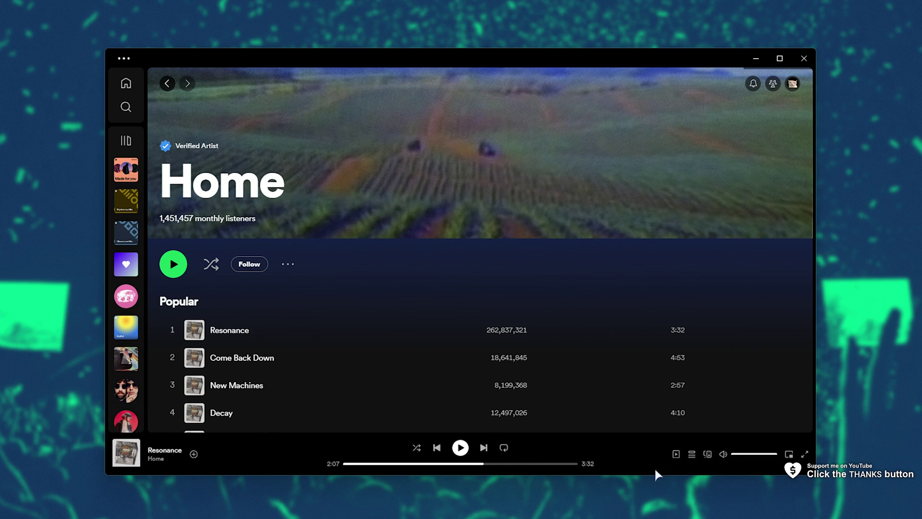
left_click(381, 464)
left_click(460, 448)
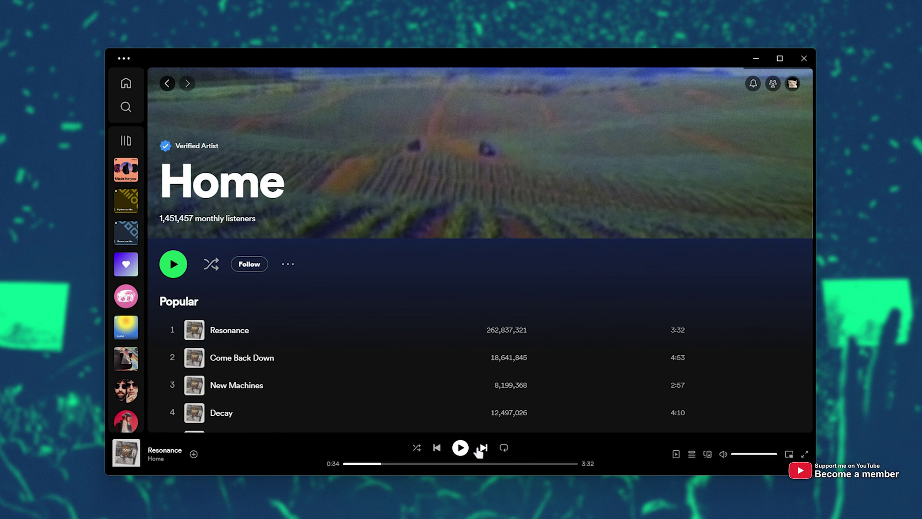
left_click(400, 464)
left_click(460, 447)
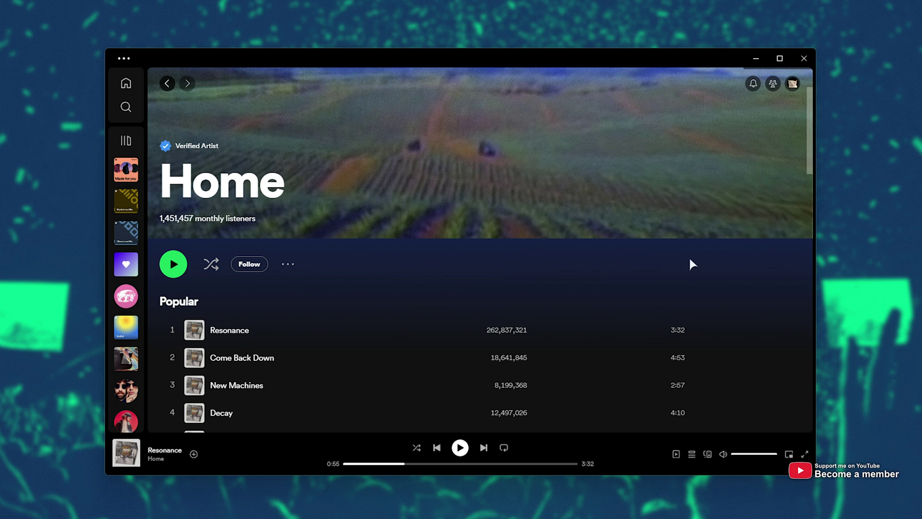
- Open the application settings and set the playback equalizer preset to Bass booster
left_click(794, 88)
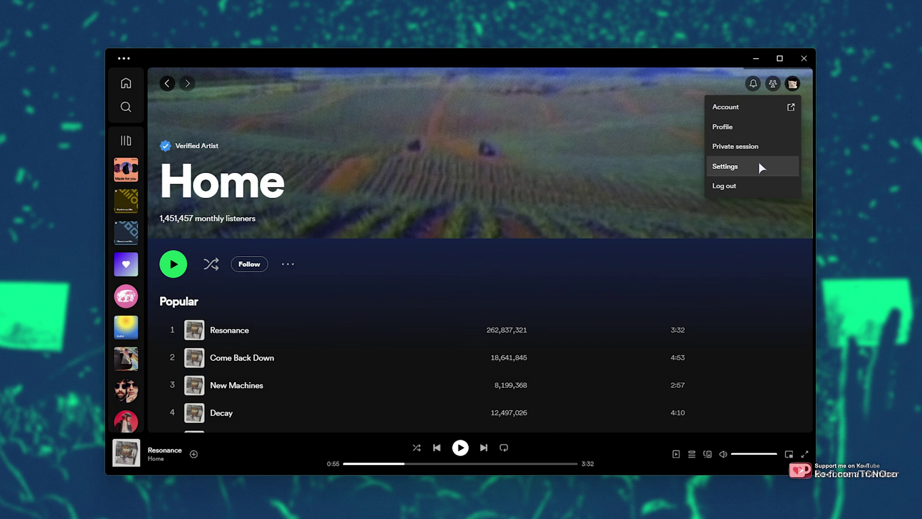
left_click(760, 167)
scroll(468, 235, "down", 10)
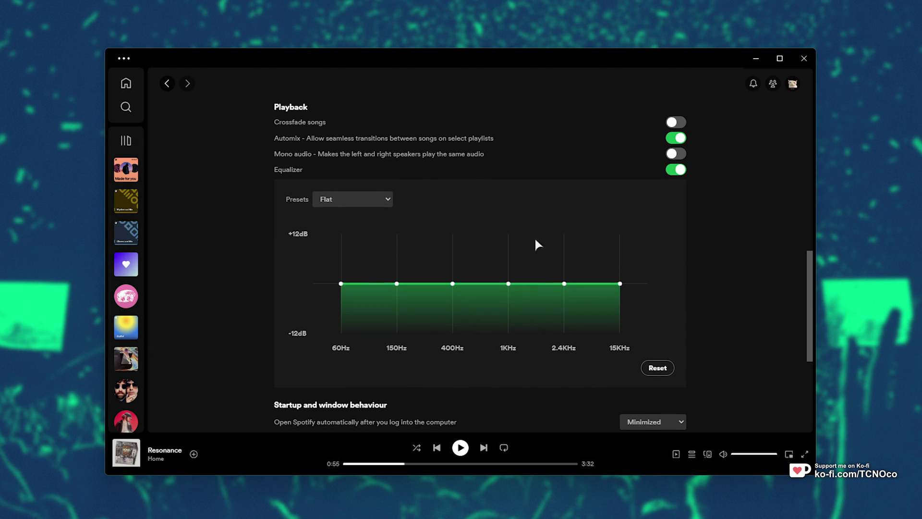
left_click(380, 198)
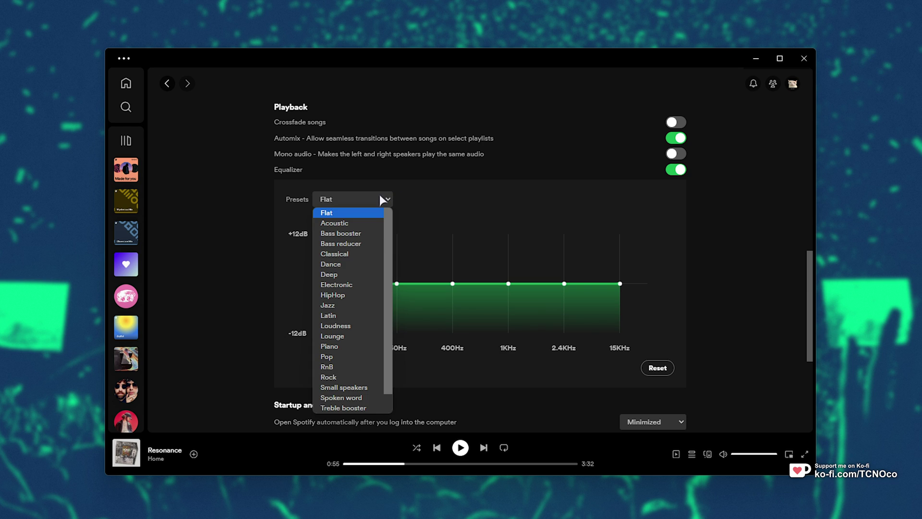
left_click(380, 235)
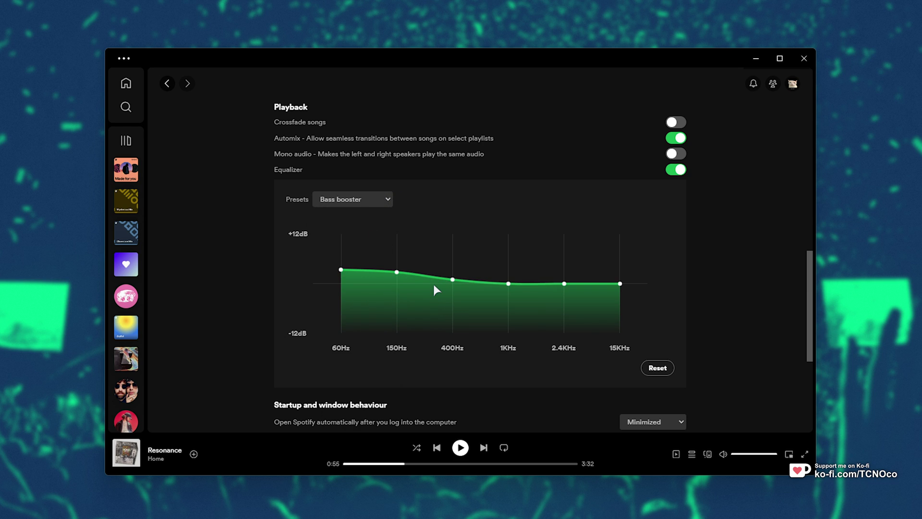
- Play the track briefly and raise the 400 Hz, 150 Hz and 60 Hz bands above the Bass booster curve
left_click(460, 447)
left_click_drag(452, 279, 451, 251)
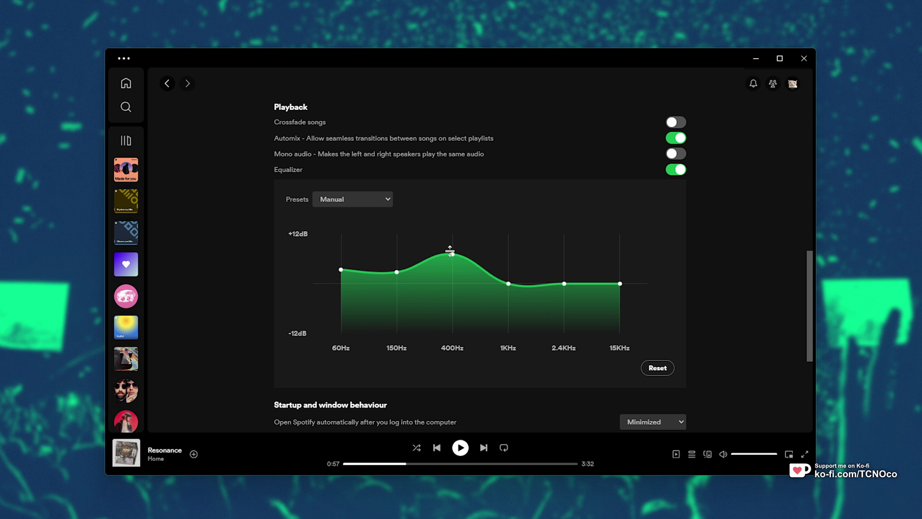
left_click_drag(397, 272, 397, 255)
left_click_drag(341, 269, 341, 253)
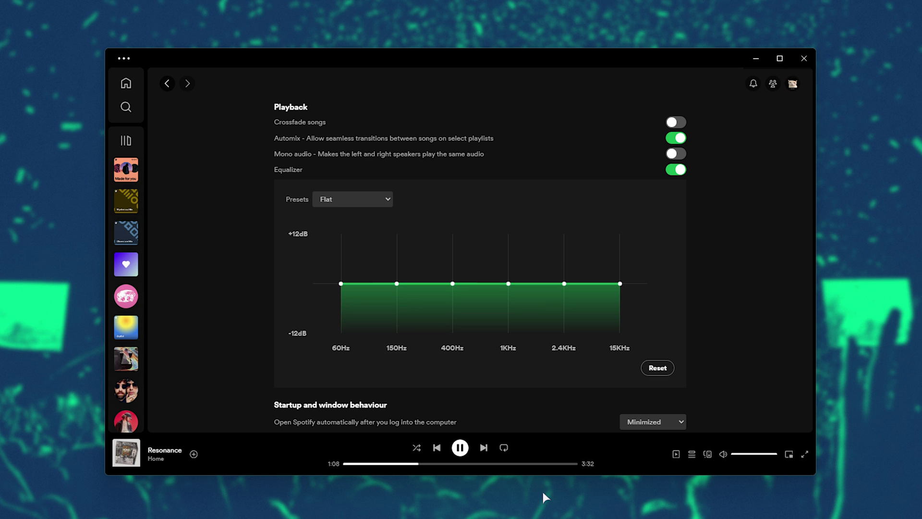
- Pause playback, raise all six equalizer bands from 60 Hz to 15 kHz to the maximum, and play a short passage
key("space")
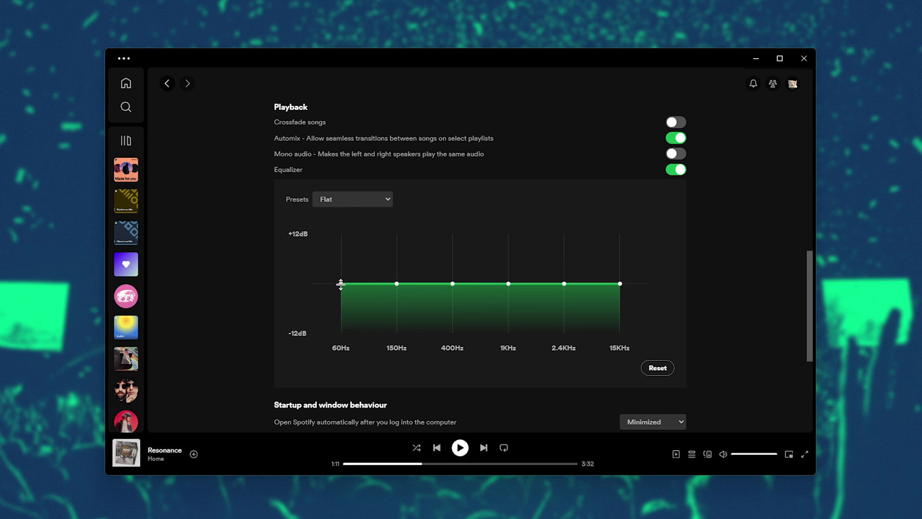
left_click_drag(341, 284, 340, 243)
left_click_drag(397, 284, 396, 244)
left_click_drag(452, 283, 453, 243)
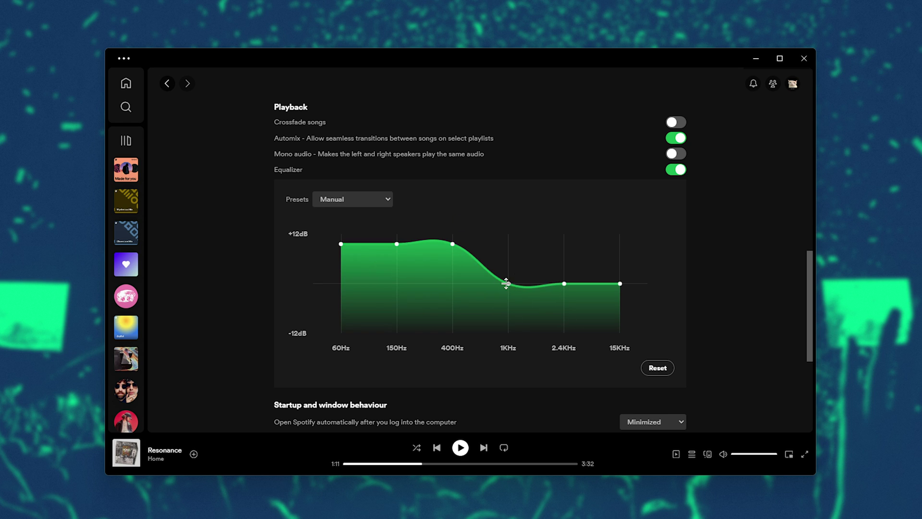
left_click_drag(506, 283, 508, 243)
left_click_drag(564, 283, 564, 243)
left_click_drag(619, 283, 620, 244)
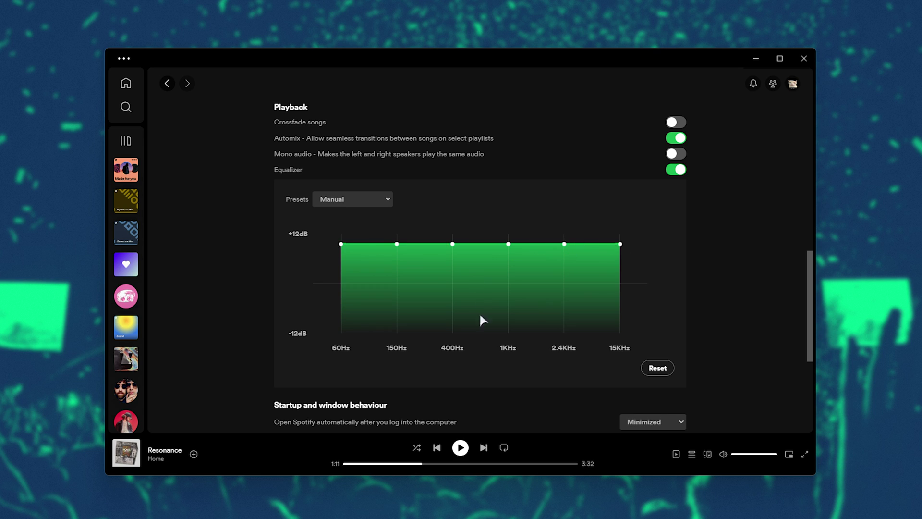
left_click(460, 447)
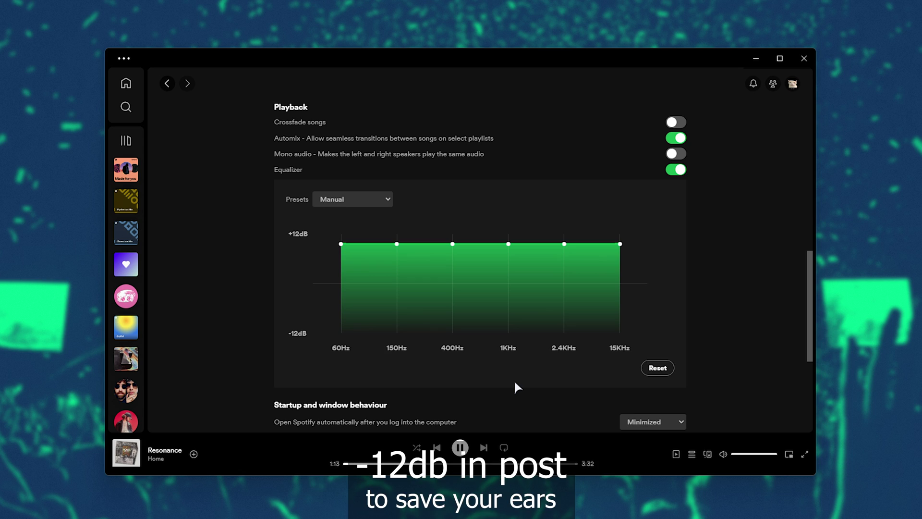
left_click(463, 451)
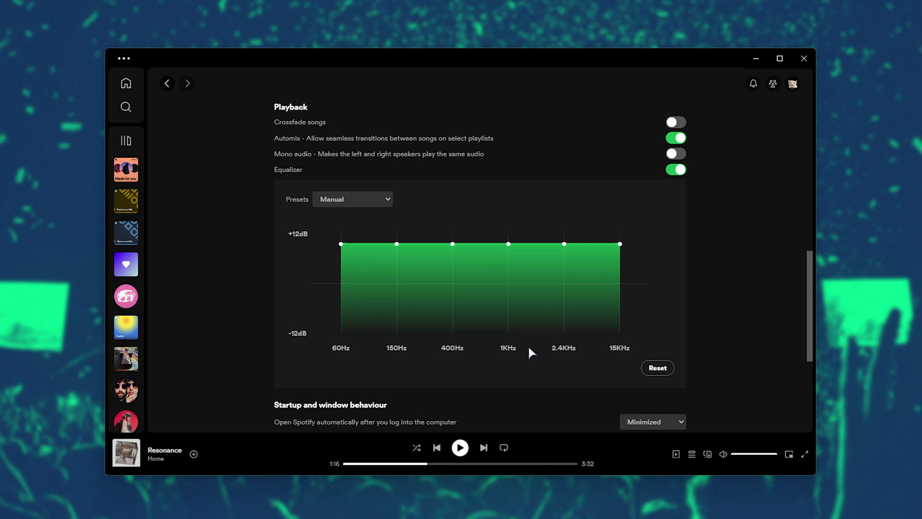
- Resume the track and lower Spotify's level in the Windows Volume Mixer and in the player's own volume control
left_click(460, 448)
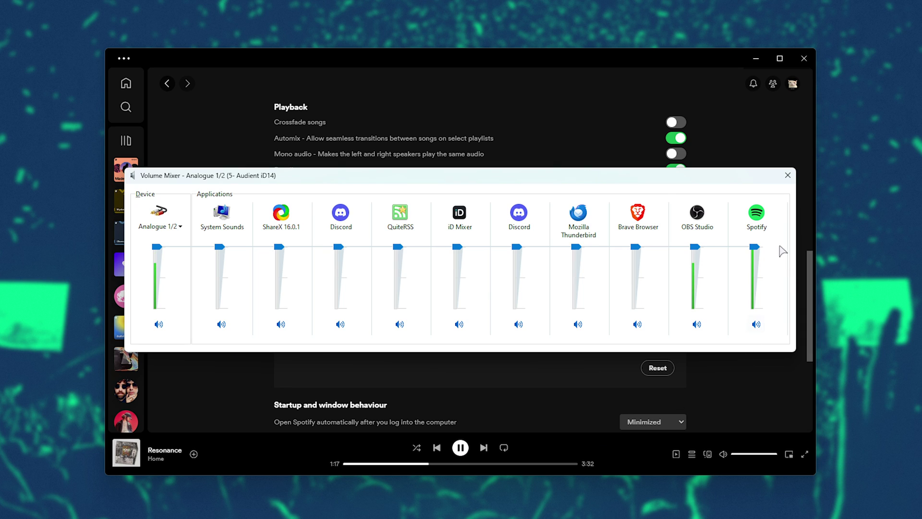
left_click_drag(755, 246, 754, 268)
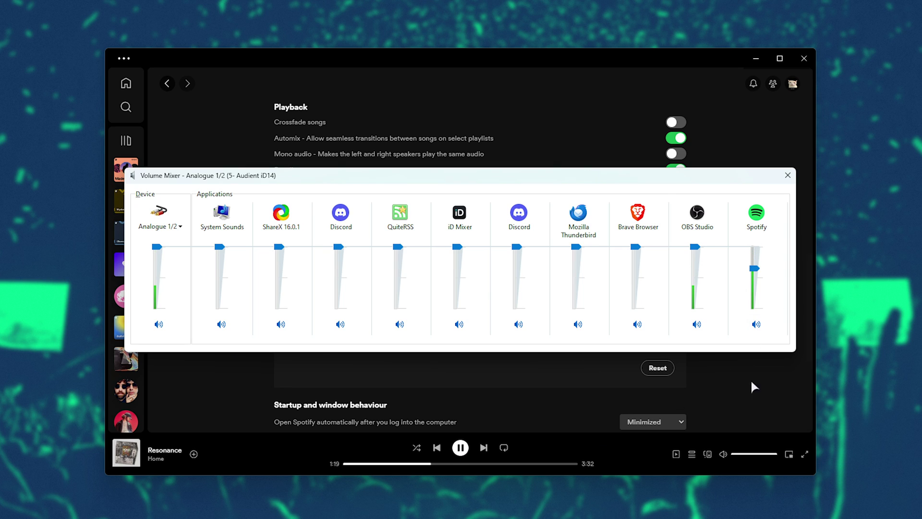
left_click_drag(761, 454, 750, 454)
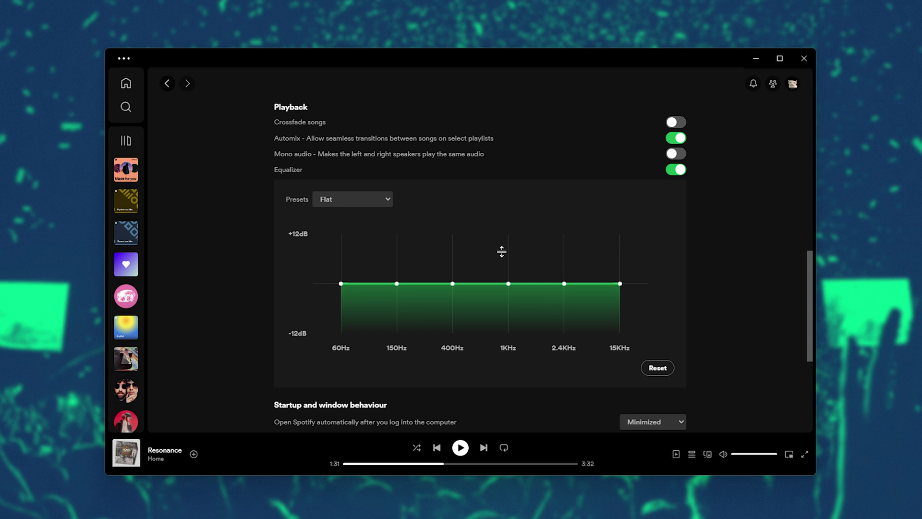
- Raise the 150 Hz and 60 Hz equalizer bands partway and reset the equalizer to Flat
left_click_drag(396, 282, 397, 256)
left_click_drag(341, 283, 341, 255)
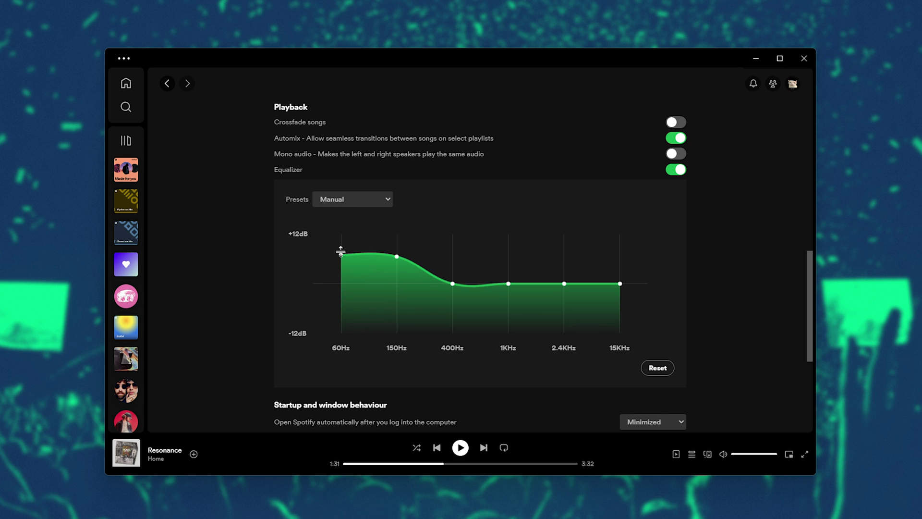
left_click(660, 369)
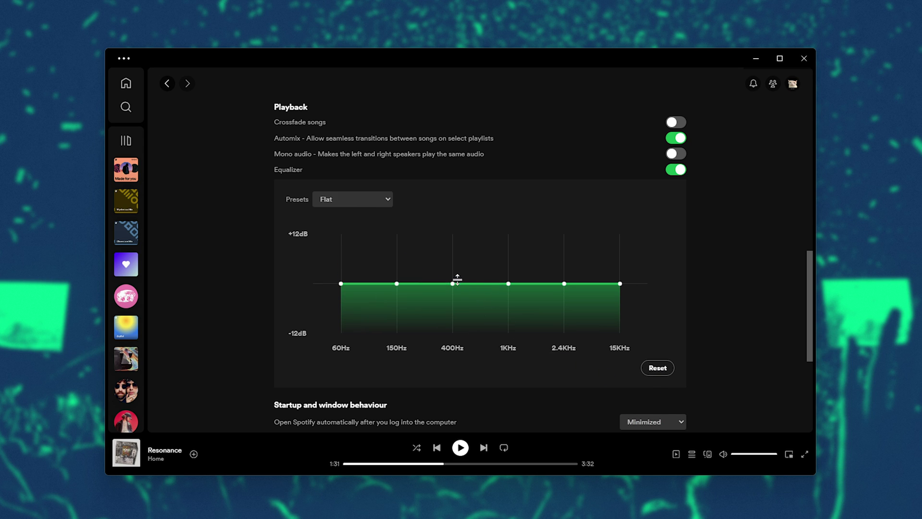
- Lower the 400 Hz, 1 kHz and 2.4 kHz bands below zero and bring 400 Hz back to the centre line
left_click_drag(457, 279, 453, 301)
left_click_drag(508, 283, 512, 299)
left_click_drag(564, 284, 564, 306)
left_click_drag(508, 299, 508, 311)
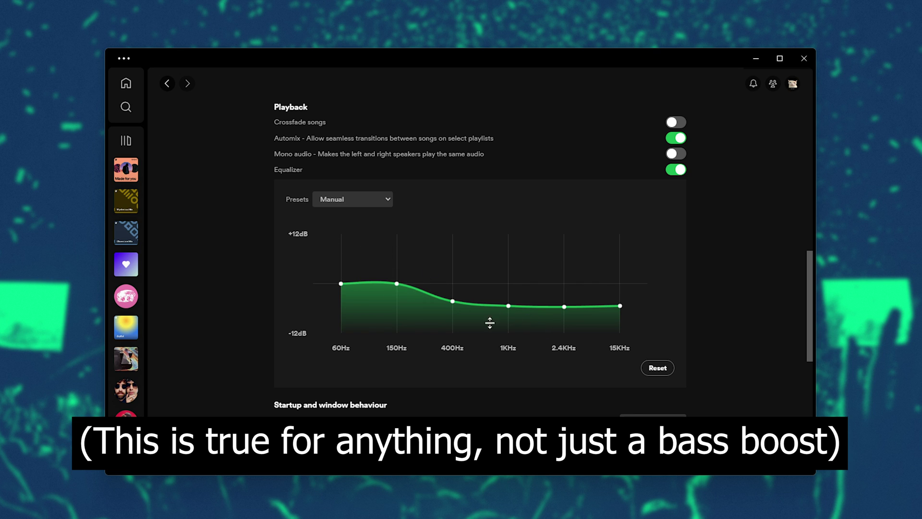
left_click_drag(453, 301, 453, 282)
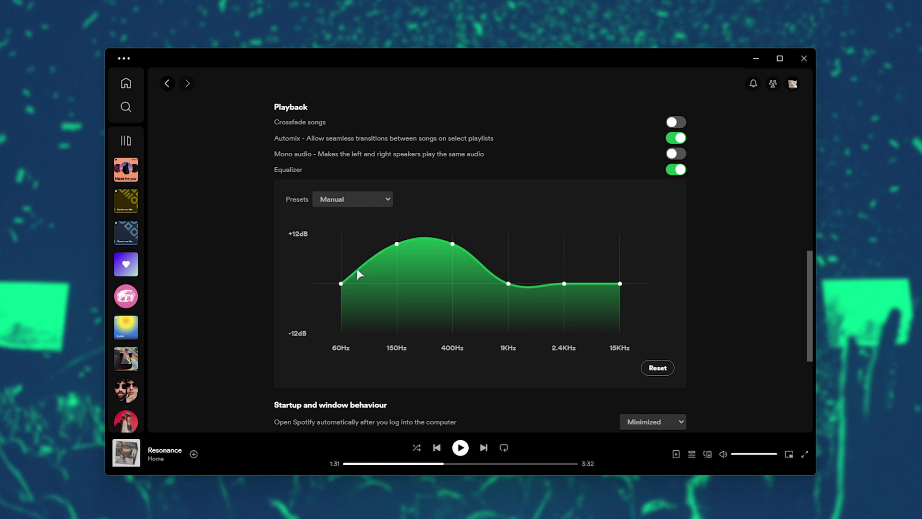
- Raise the 60 Hz band to the maximum alongside the boosted 150 Hz and 400 Hz bands, and play a short passage
left_click_drag(341, 283, 341, 215)
key("space")
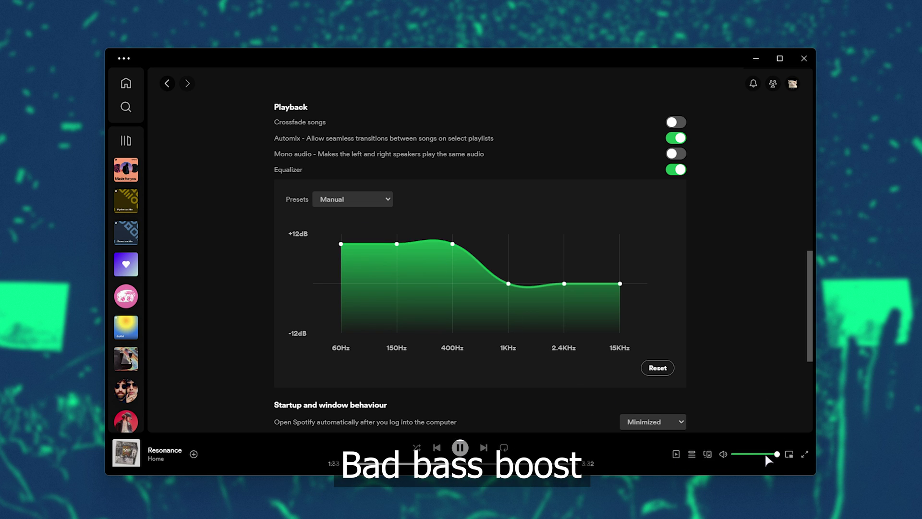
left_click(460, 448)
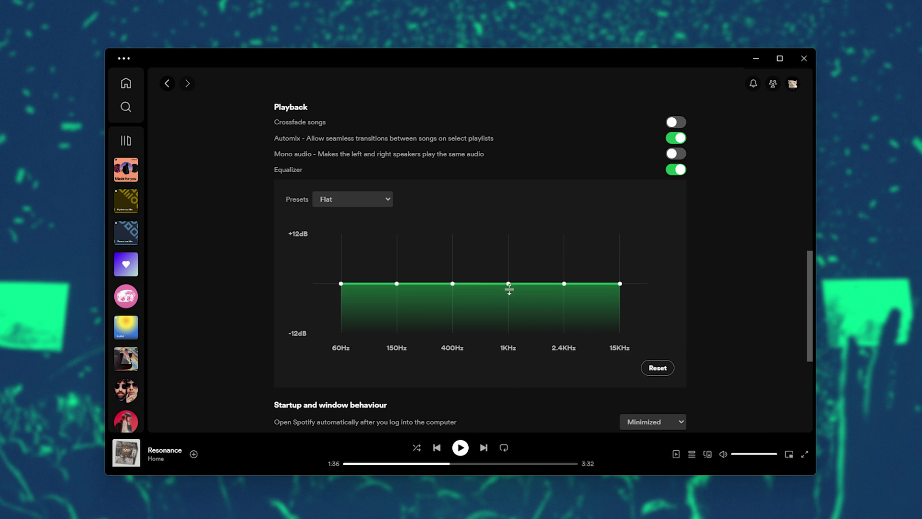
- Lower the 1 kHz, 2.4 kHz and 15 kHz bands to the minimum from the flat curve and play a short passage
left_click_drag(508, 285, 508, 323)
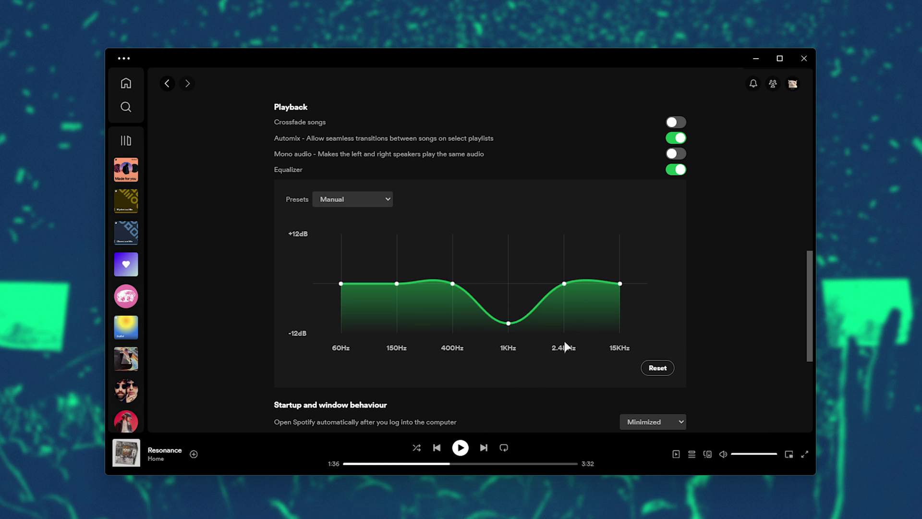
left_click_drag(570, 285, 571, 323)
left_click_drag(620, 287, 619, 323)
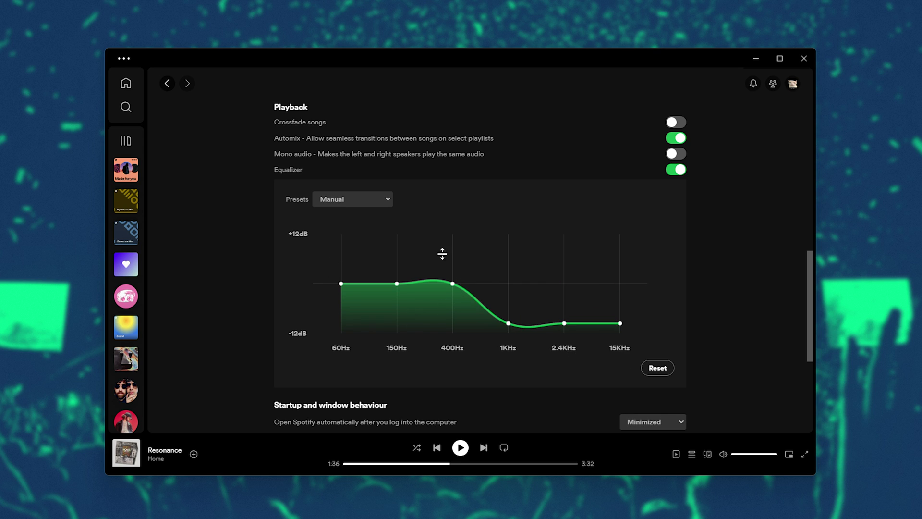
left_click(469, 448)
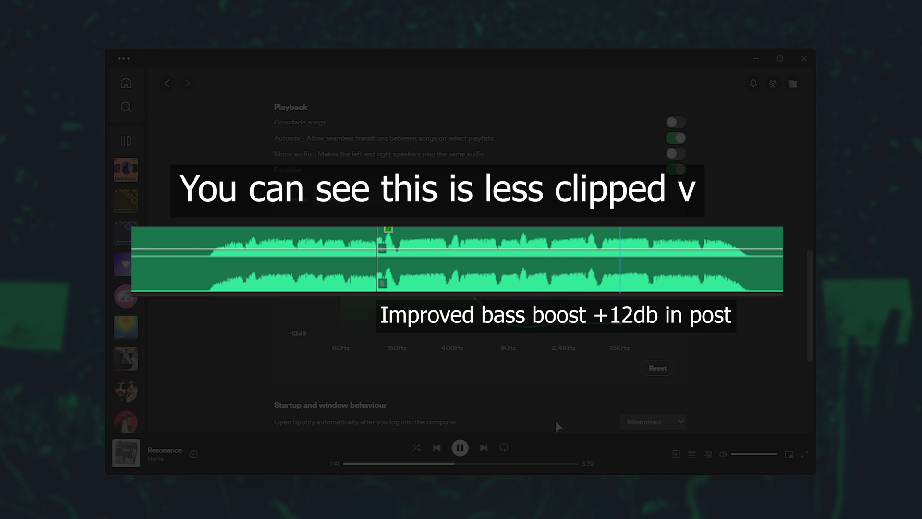
left_click(459, 447)
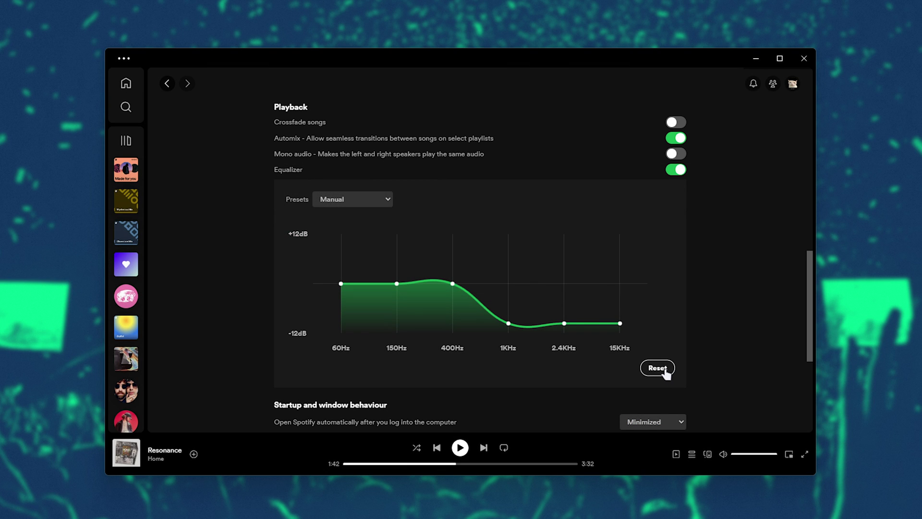
- Reset the equalizer, try a boost of only the 150 Hz band, and restore the flat curve
left_click(664, 371)
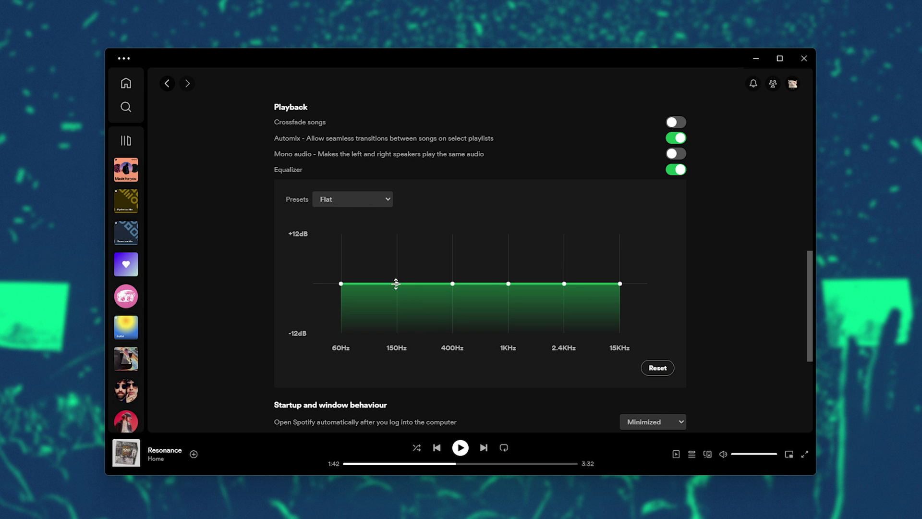
left_click_drag(396, 284, 396, 255)
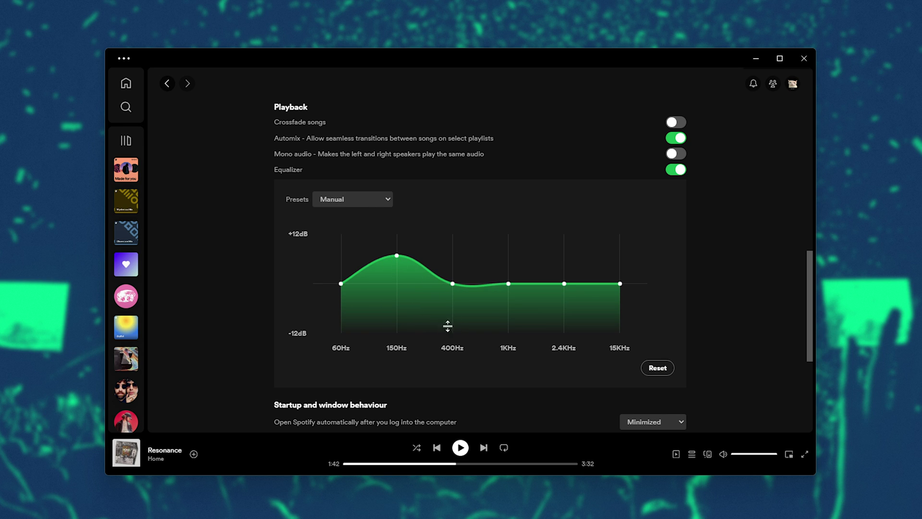
left_click(647, 367)
- Lower the 1 kHz, 2.4 kHz and 15 kHz bands about halfway to the minimum and the 400 Hz band slightly
left_click_drag(509, 284, 508, 306)
left_click_drag(565, 283, 581, 308)
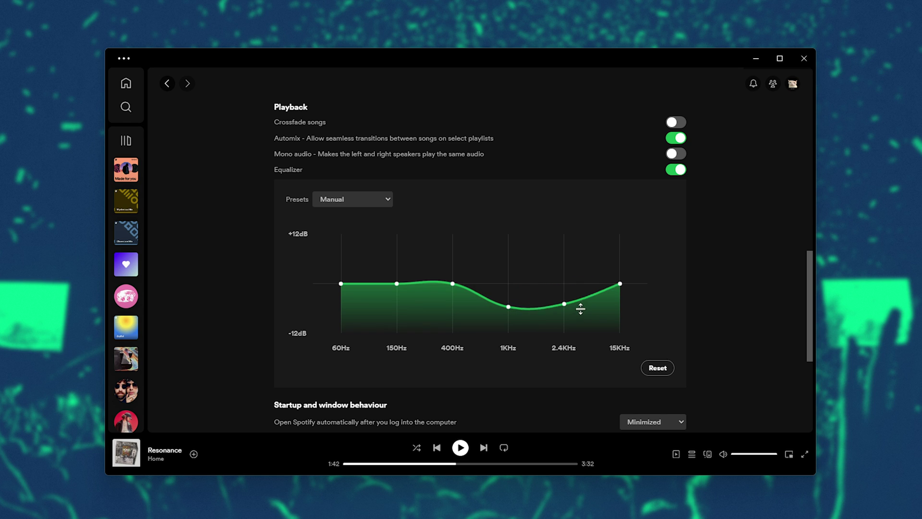
left_click_drag(620, 283, 620, 309)
left_click_drag(452, 284, 454, 295)
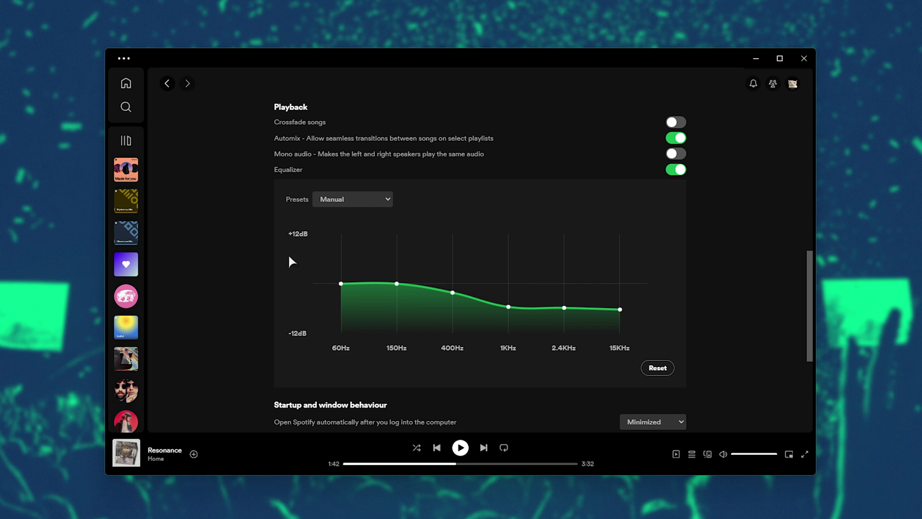
- Try the Electronic and Dance equalizer presets to compare their curves
left_click(368, 196)
left_click(371, 298)
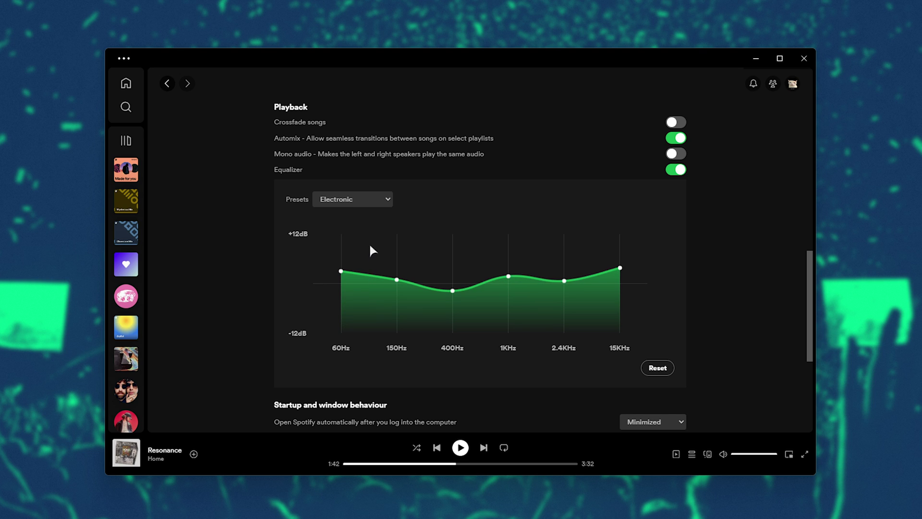
left_click(356, 196)
left_click(367, 261)
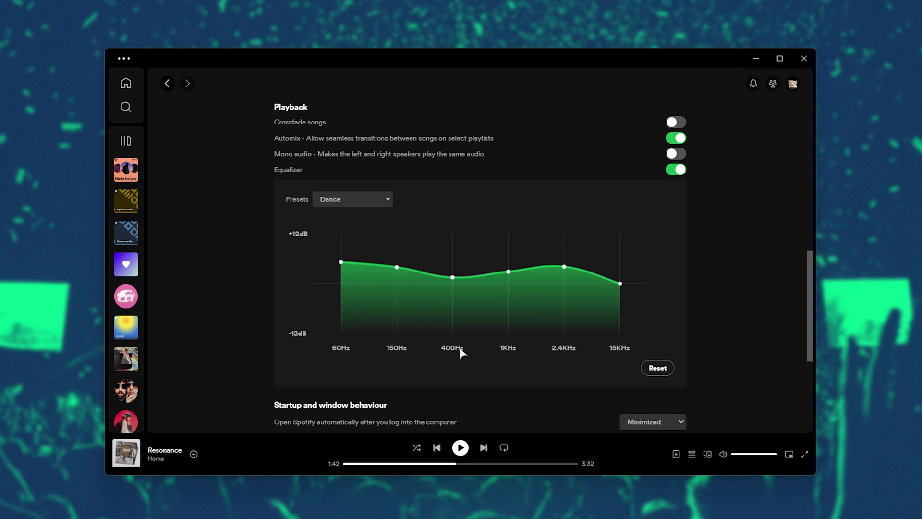
left_click(370, 198)
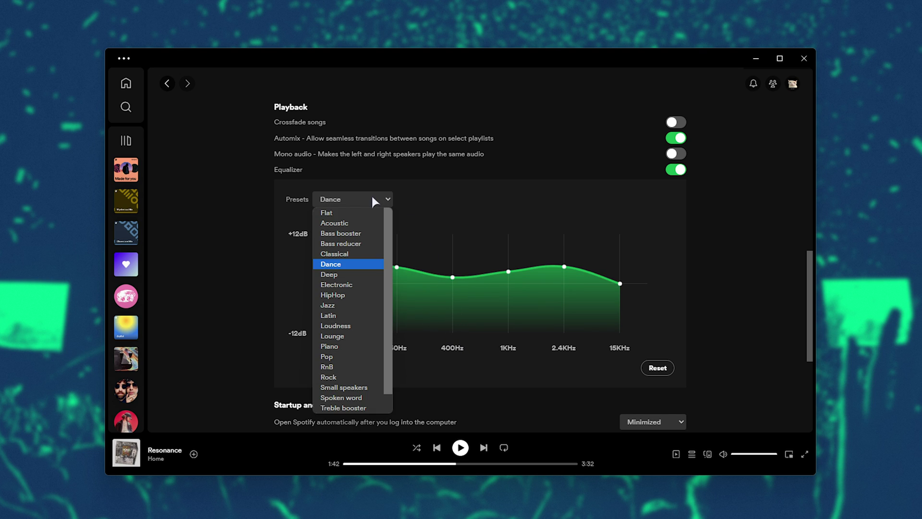
left_click(370, 258)
- Lower the 2.4 kHz equalizer band well below the centre line
left_click_drag(554, 308, 560, 313)
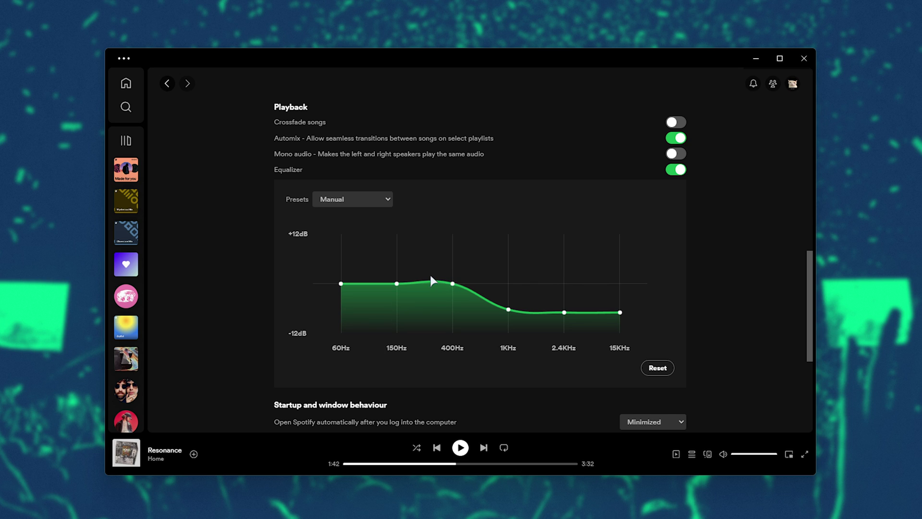
- Try raising the 60 Hz, 150 Hz and 400 Hz bands slightly above the centre line and reset the equalizer to flat
left_click_drag(452, 283, 403, 282)
left_click_drag(338, 285, 338, 278)
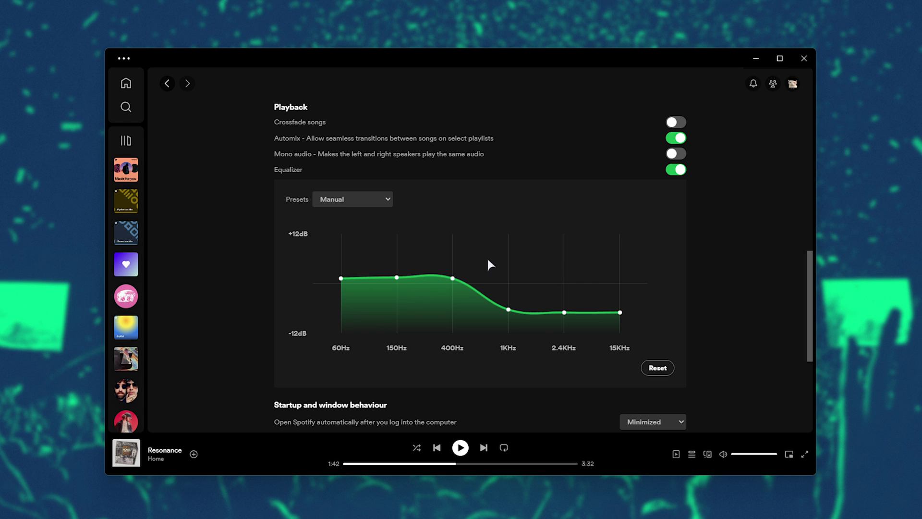
left_click(661, 368)
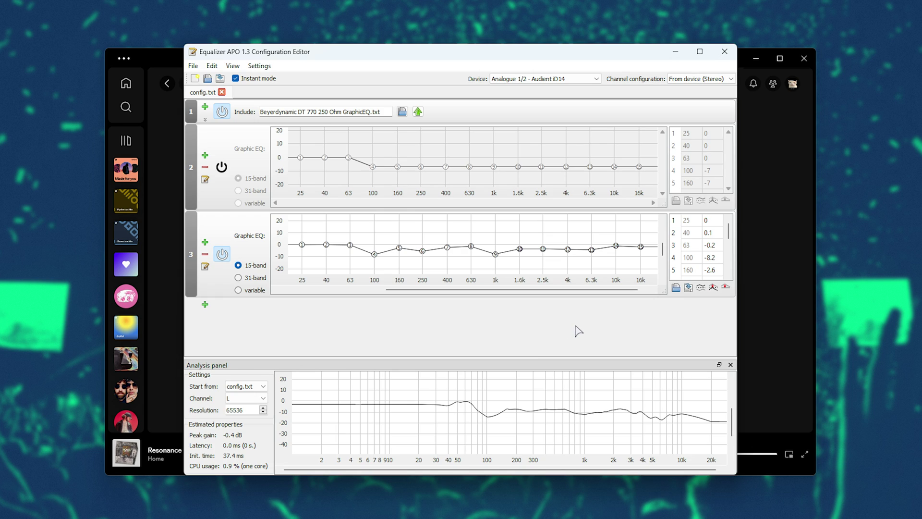
- Switch to the Equalizer APO Configuration Editor and make its window wider and slightly shorter
left_click_drag(741, 121, 790, 121)
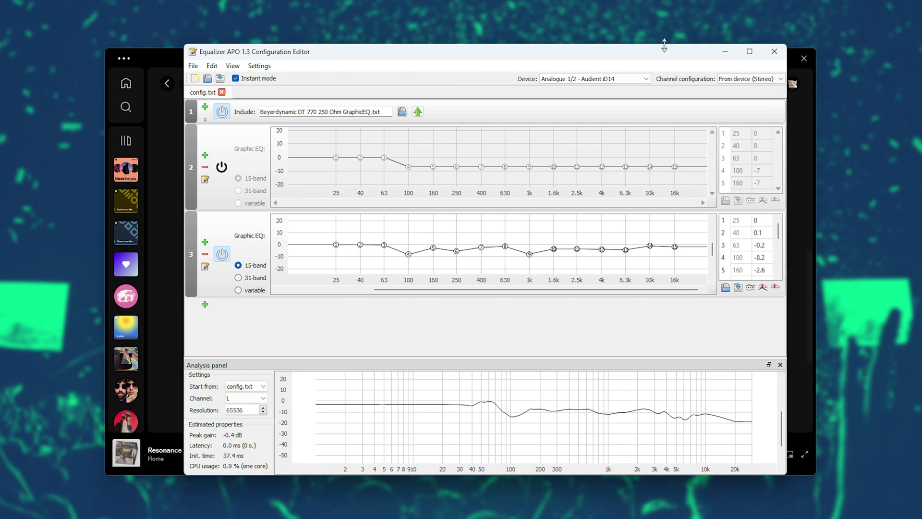
left_click_drag(644, 47, 645, 58)
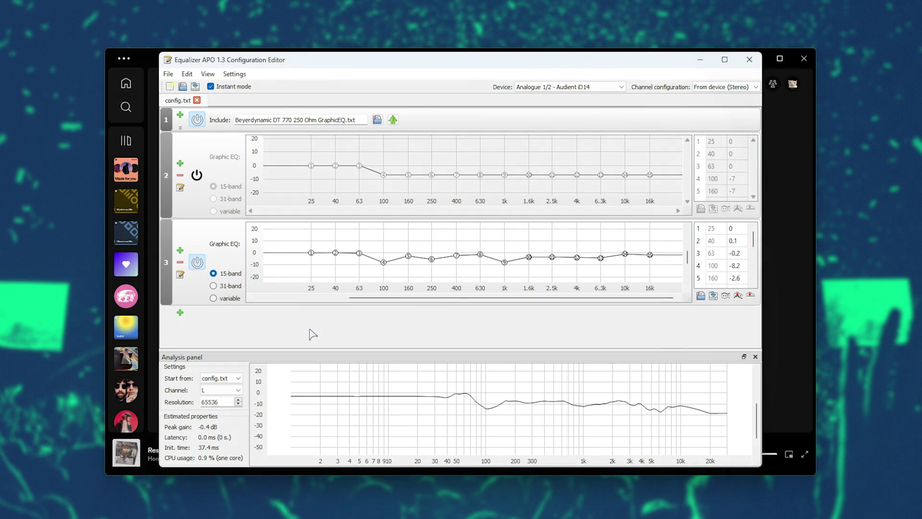
- Add a 15-band graphic equalizer and raise its 40 Hz band to 10.2 dB, 63 Hz to 14.2 dB and 100 Hz to 9.4 dB
left_click(180, 312)
mouse_move(250, 372)
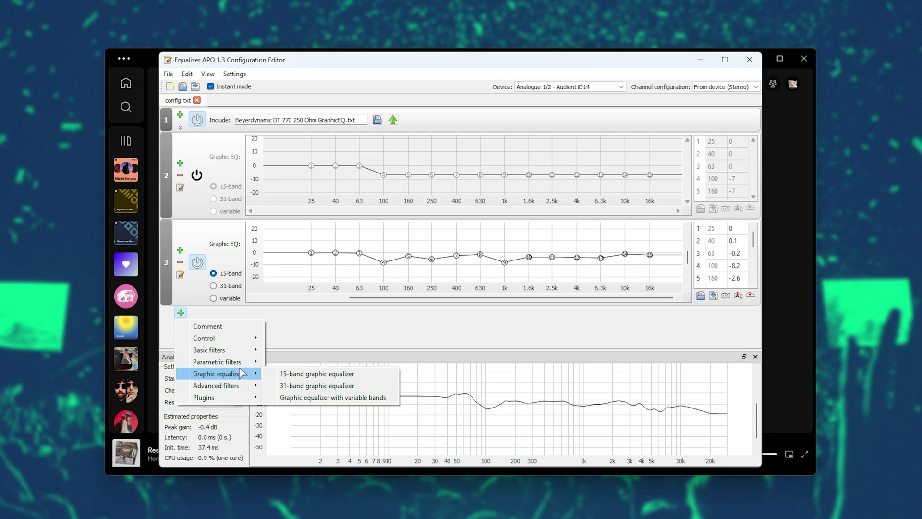
left_click(332, 373)
left_click_drag(335, 280, 383, 268)
left_click(360, 281)
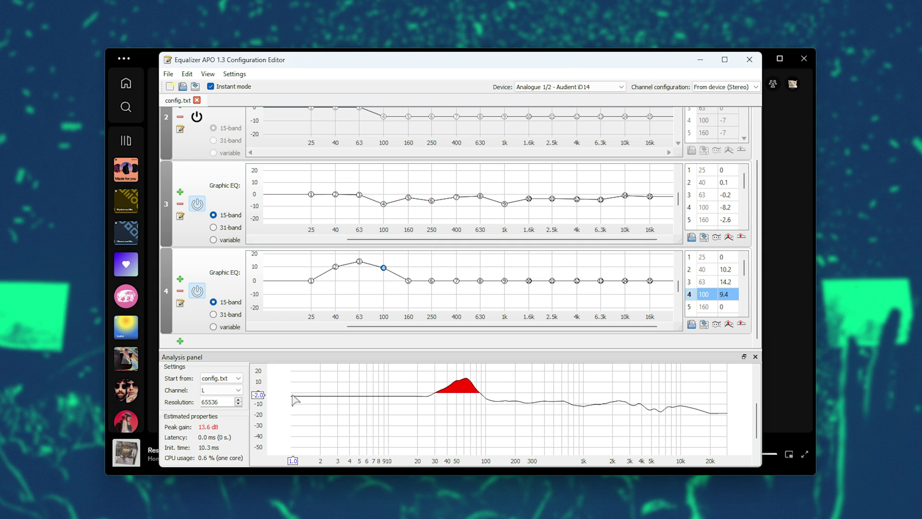
- Raise the new equalizer's 160 Hz band to 15 dB, 250 Hz to 10.2 dB and 100 Hz to 17.4 dB
left_click(408, 281)
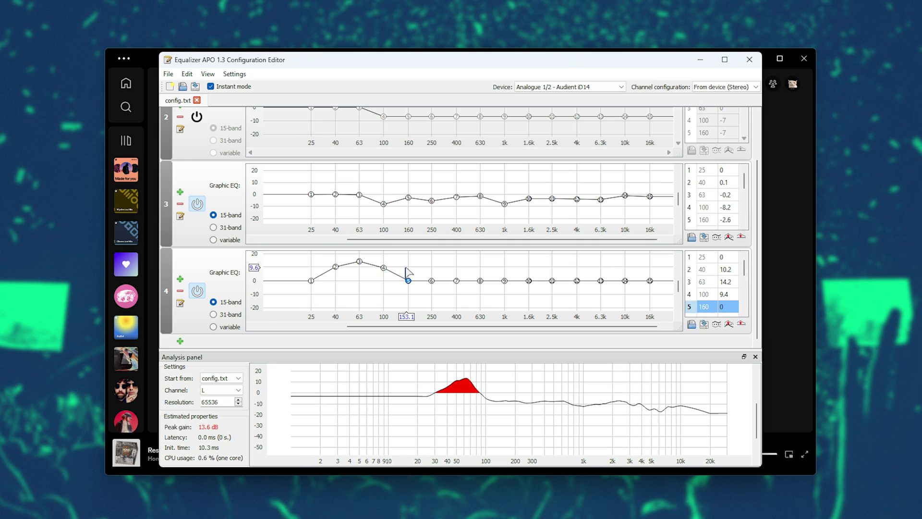
left_click_drag(407, 272, 431, 266)
left_click_drag(383, 268, 383, 257)
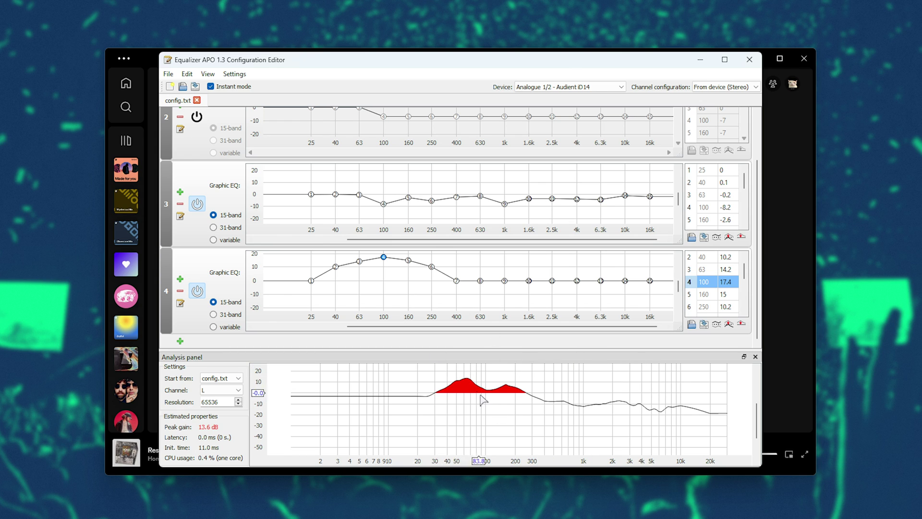
- Switch off the newly added fourth filter, the boosted graphic equalizer, and delete it from the configuration
left_click(197, 291)
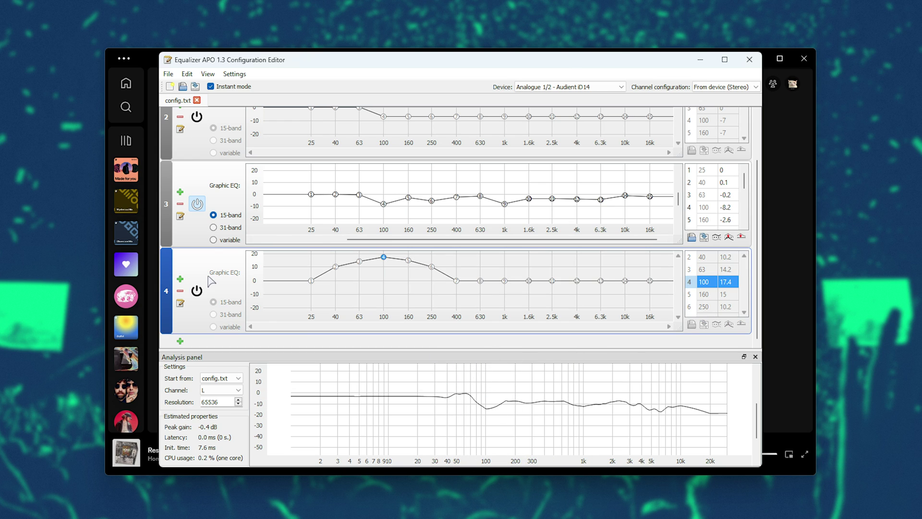
key("Delete")
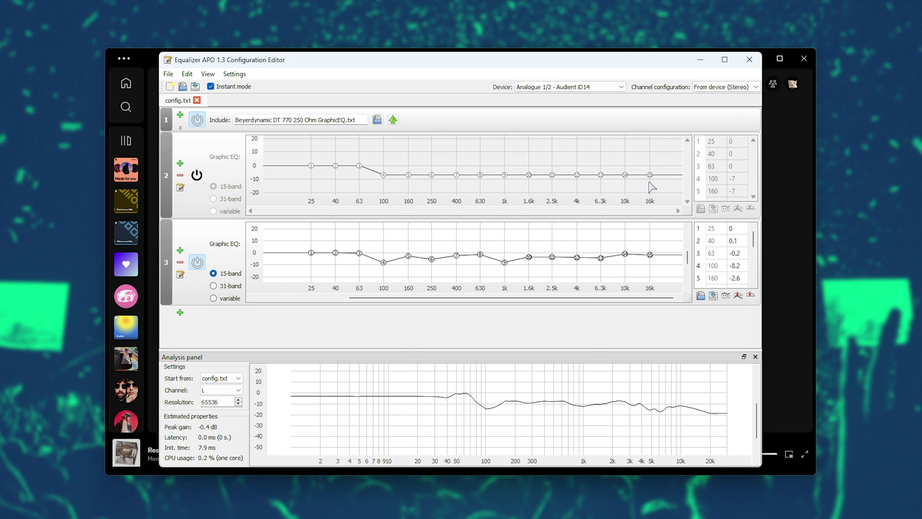
- Return to Spotify and look at the list of equalizer presets, keeping Flat
left_click(779, 195)
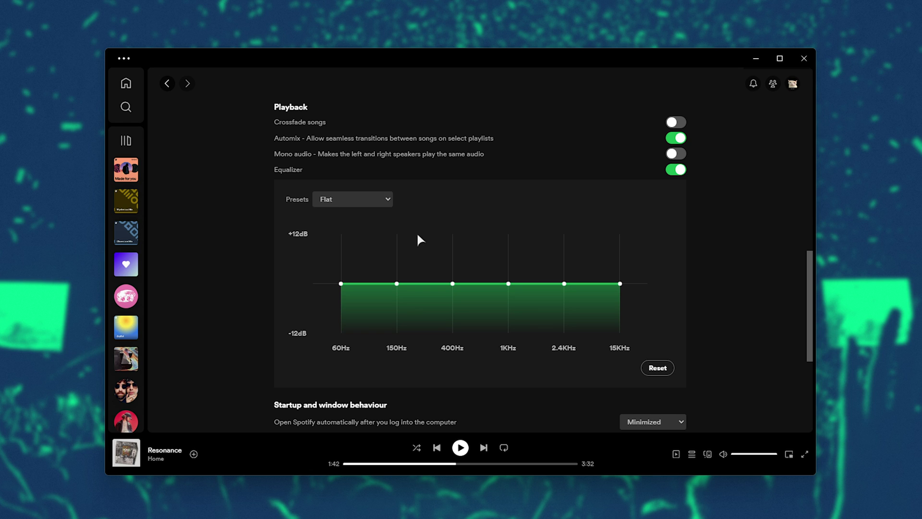
left_click(382, 201)
left_click(382, 199)
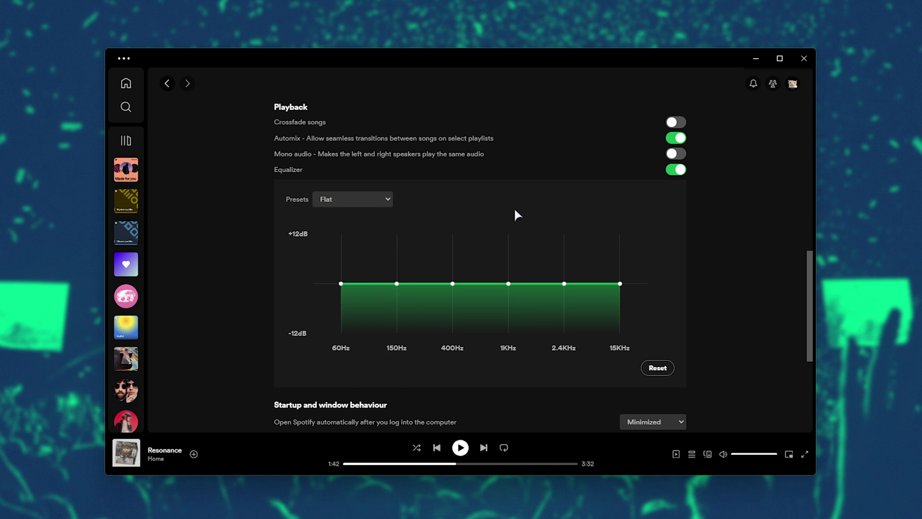